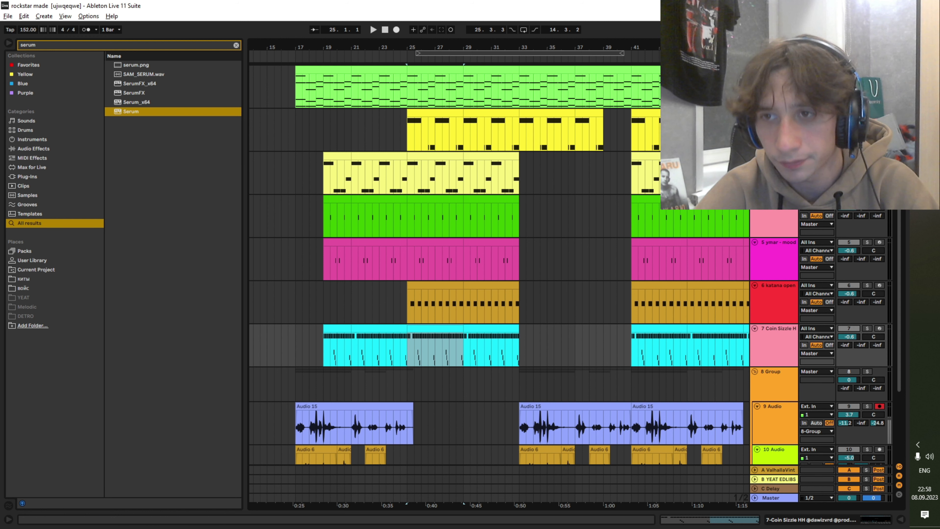
Step: Listen to the first track's Serum melody on its own from bar 25 of the arrangement
{"action": "left_click", "coordinate": [386, 156]}
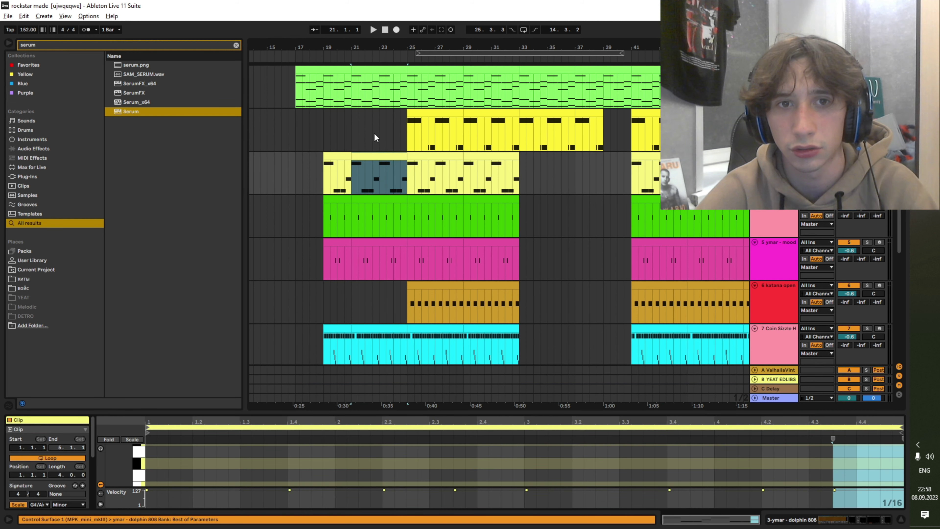
{"action": "mouse_move", "coordinate": [295, 85]}
{"action": "left_mouse_down"}
{"action": "mouse_move", "coordinate": [372, 137]}
{"action": "mouse_move", "coordinate": [351, 122]}
{"action": "mouse_move", "coordinate": [351, 89]}
{"action": "left_mouse_up"}
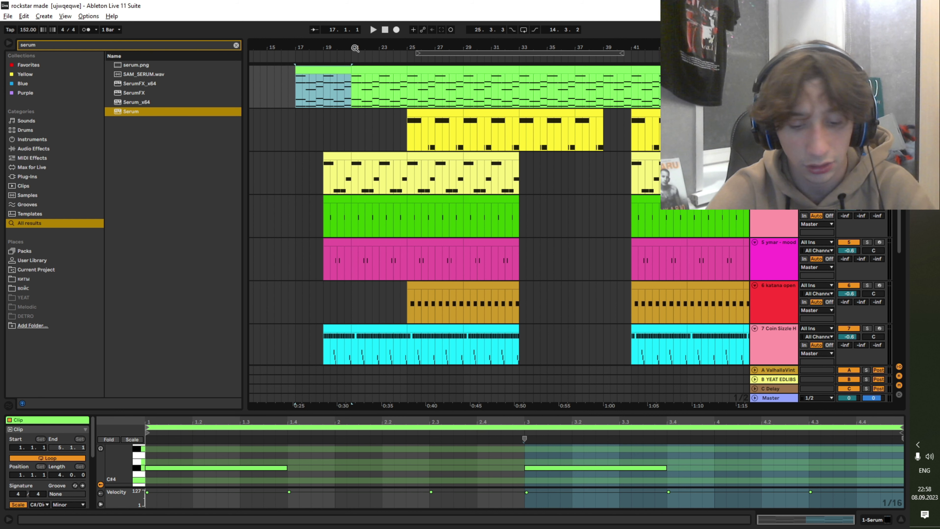
{"action": "left_click", "coordinate": [410, 91]}
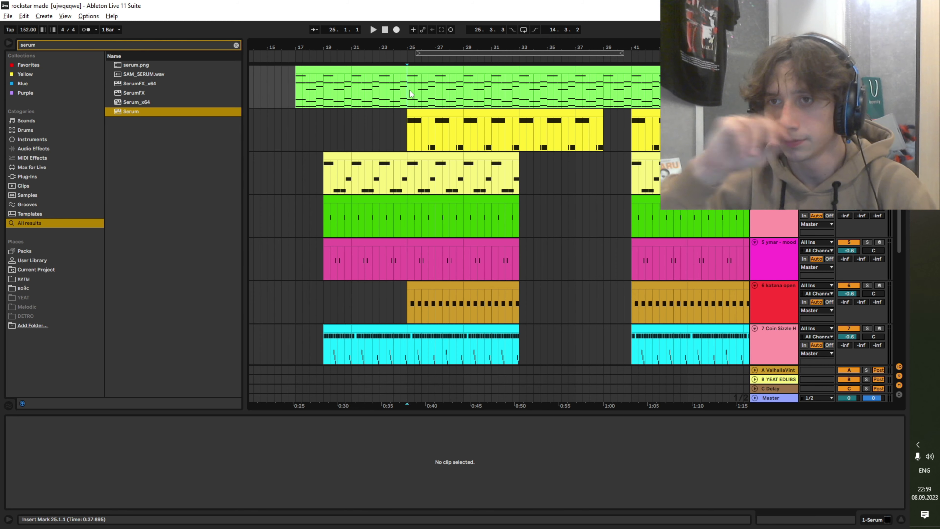
{"action": "double_click", "coordinate": [410, 89]}
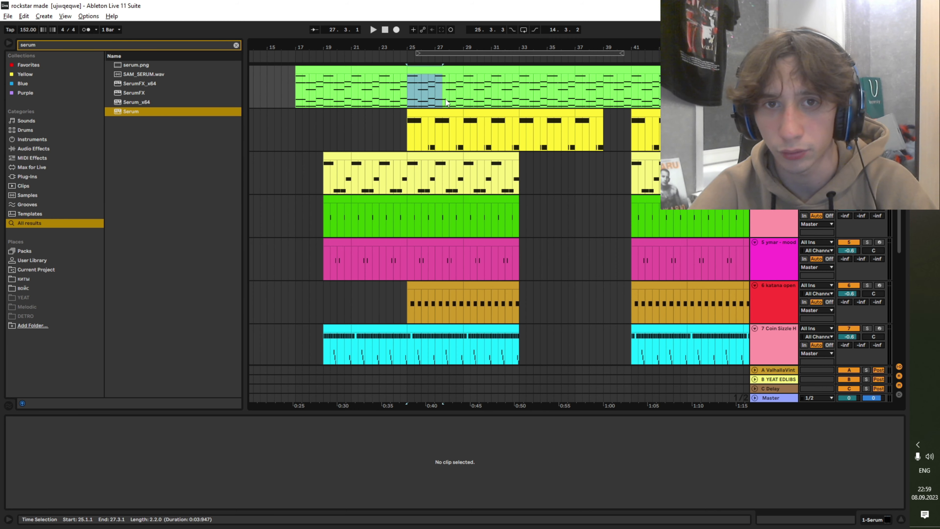
{"action": "key", "text": "space"}
{"action": "key", "text": "plus"}
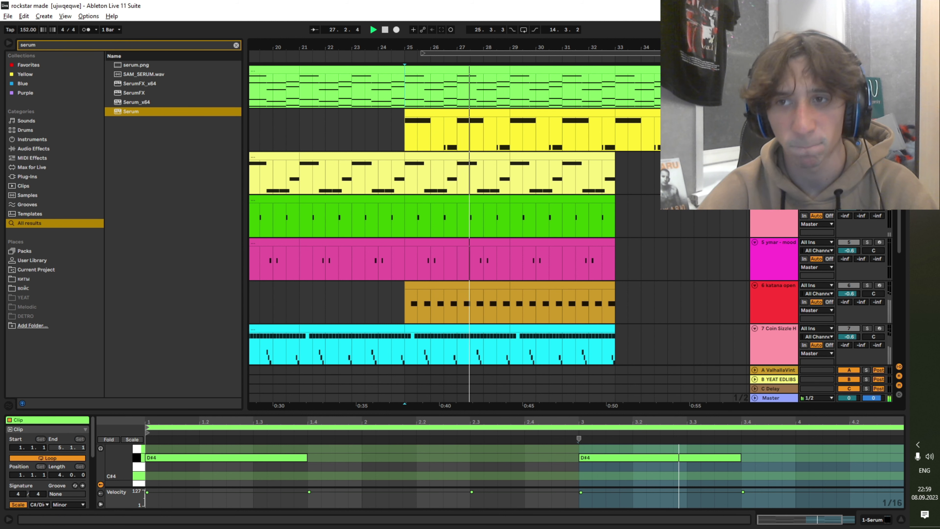
{"action": "key", "text": "space"}
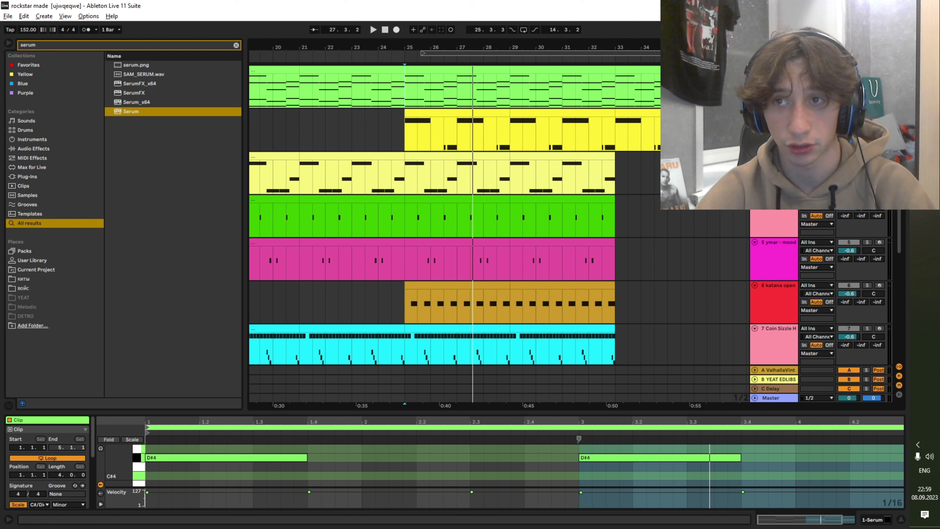
{"action": "key", "text": "space"}
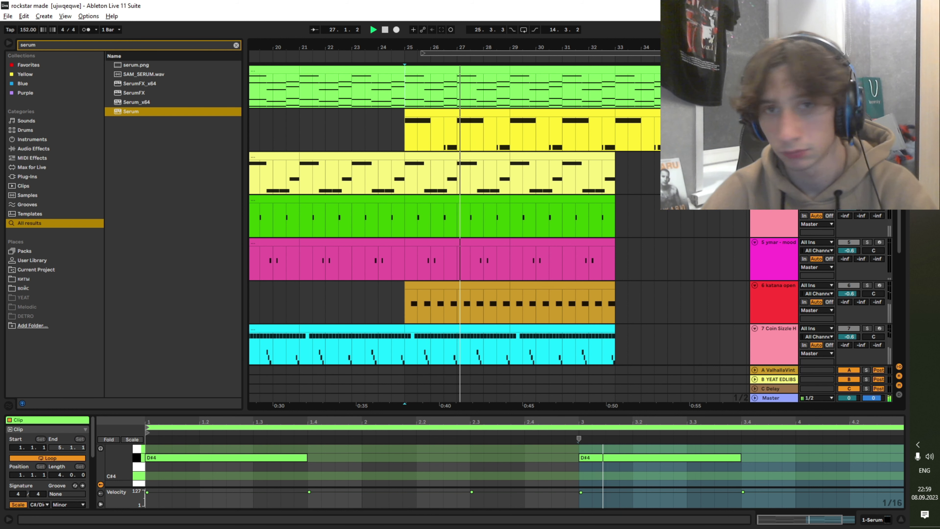
{"action": "key", "text": "space"}
Step: Listen to the soloed drum tracks from bar 25, and replay the passage without the katana open and Coin Sizzle tracks
{"action": "scroll", "coordinate": [849, 273], "scroll_direction": "down", "scroll_amount": 3}
{"action": "left_click", "coordinate": [848, 273]}
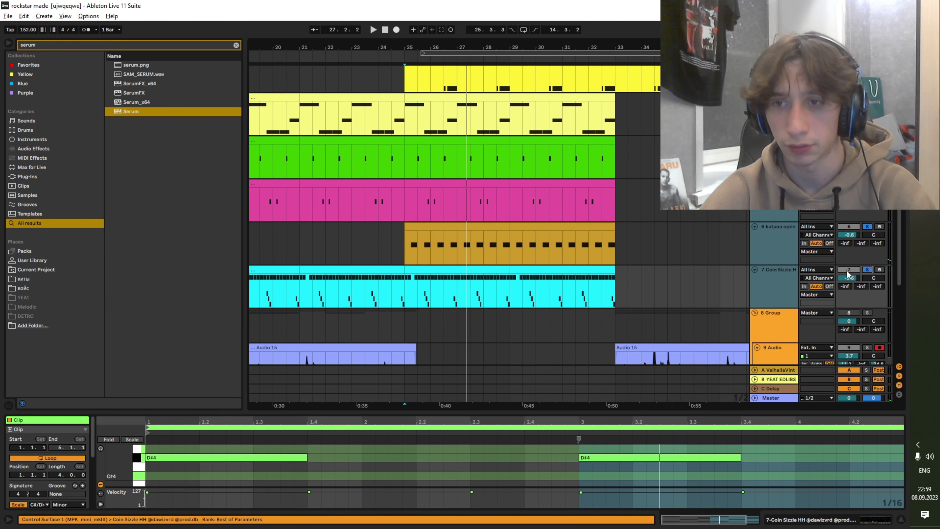
{"action": "left_click", "coordinate": [412, 167]}
{"action": "key", "text": "space"}
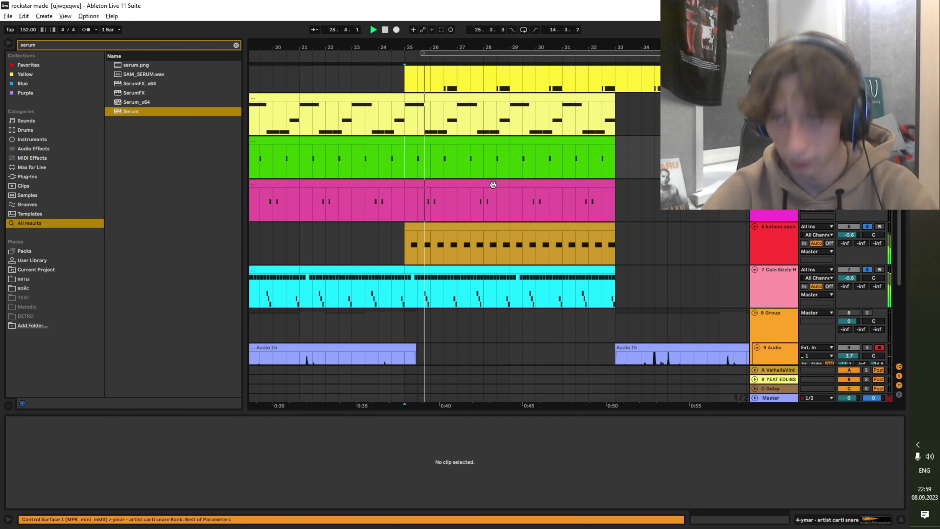
{"action": "key", "text": "space"}
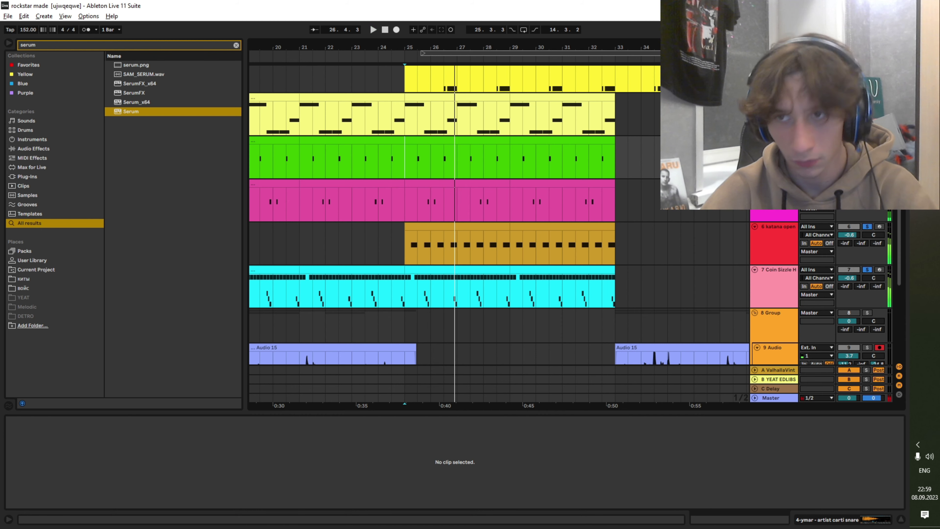
{"action": "key", "text": "space"}
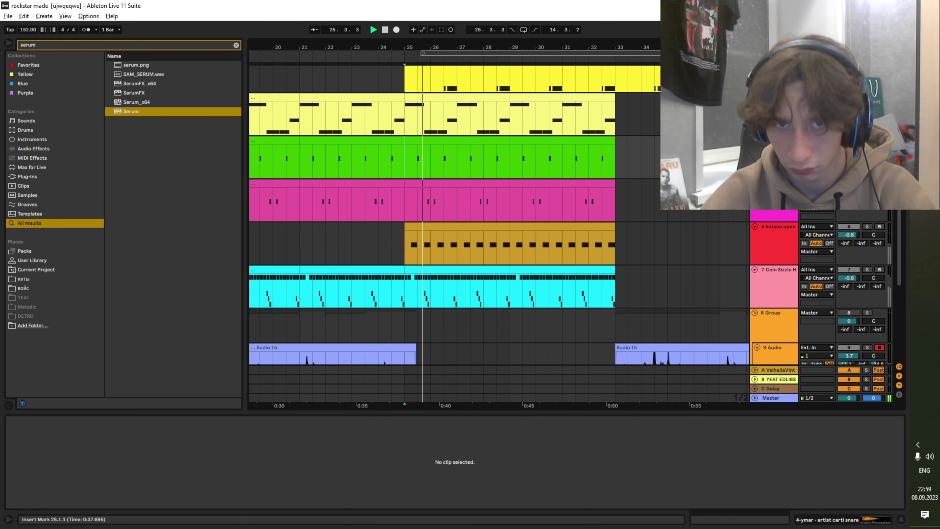
{"action": "key", "text": "space"}
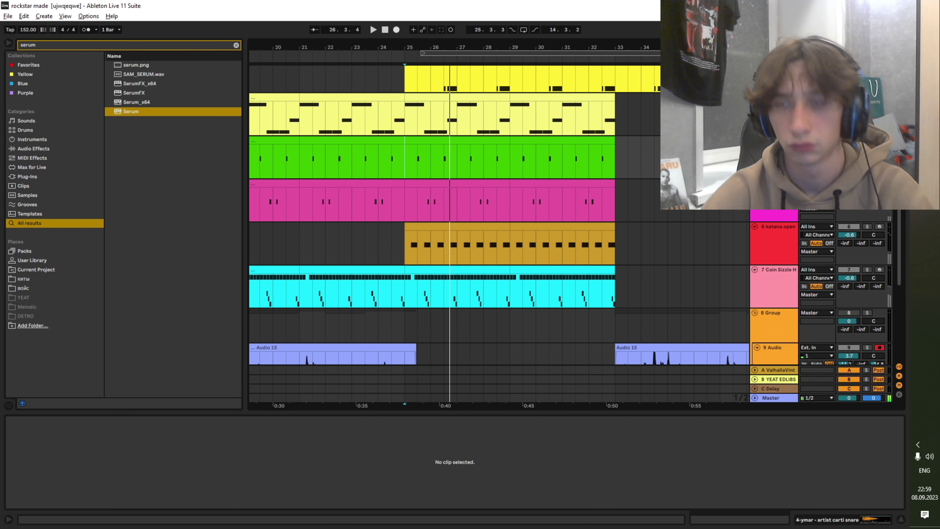
Step: Play the full arrangement from bar 25 with all the tracks sounding together
{"action": "scroll", "coordinate": [668, 256], "scroll_direction": "up", "scroll_amount": 2}
{"action": "left_click", "coordinate": [409, 91]}
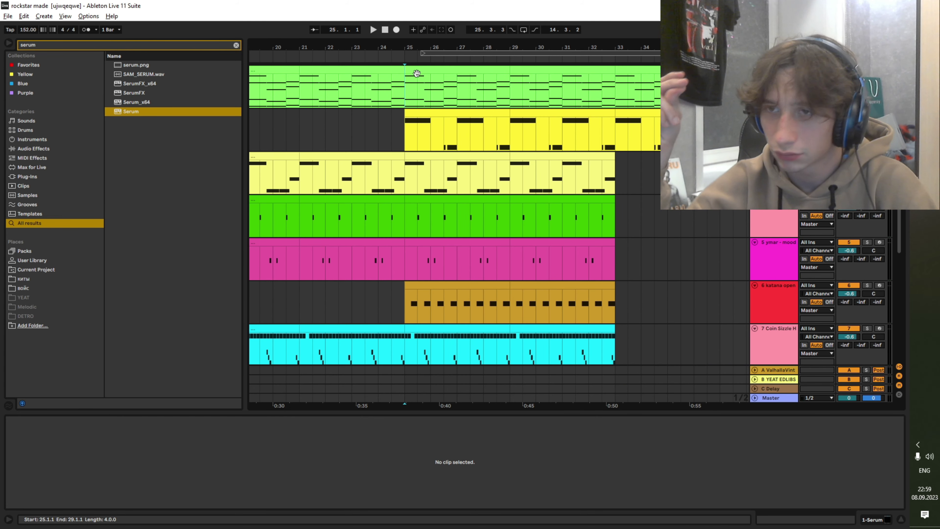
{"action": "key", "text": "space"}
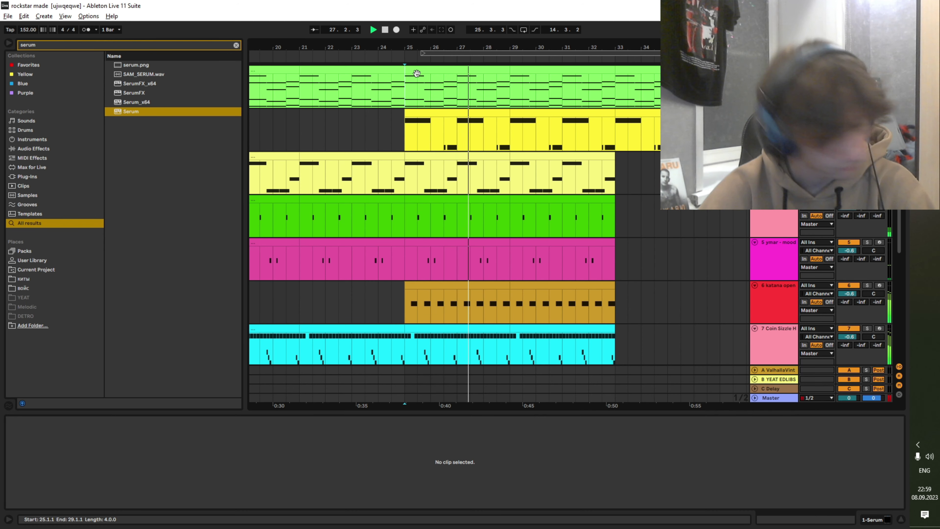
{"action": "scroll", "coordinate": [535, 120], "scroll_direction": "down", "scroll_amount": 2}
{"action": "scroll", "coordinate": [526, 145], "scroll_direction": "up", "scroll_amount": 1}
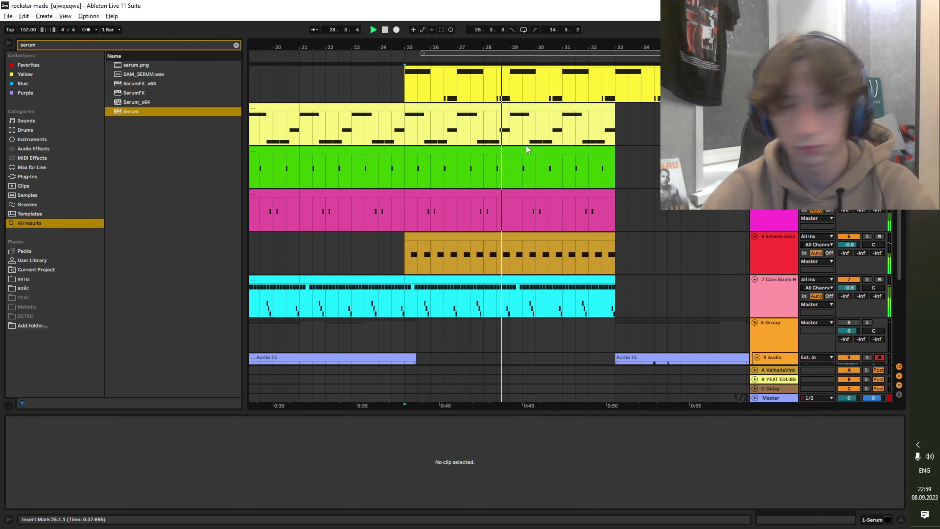
{"action": "scroll", "coordinate": [526, 145], "scroll_direction": "down", "scroll_amount": 1}
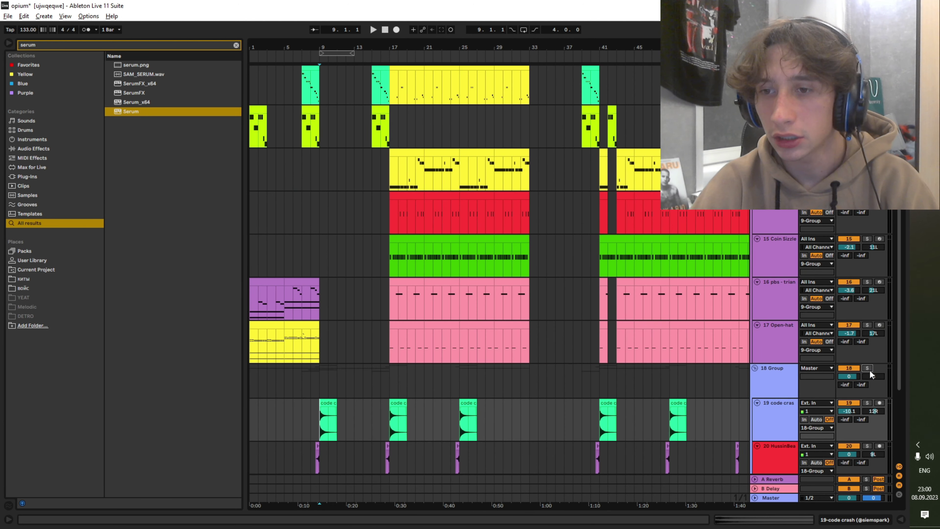
Step: Look over the opium project's track groups and listen to its melody group from bar 9
{"action": "scroll", "coordinate": [870, 370], "scroll_direction": "up", "scroll_amount": 10}
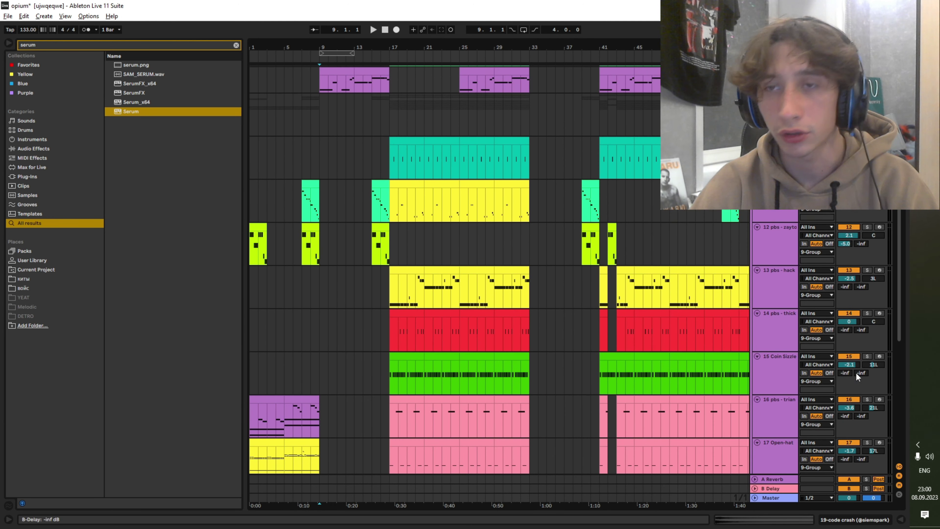
{"action": "scroll", "coordinate": [856, 372], "scroll_direction": "up", "scroll_amount": 3}
{"action": "scroll", "coordinate": [753, 225], "scroll_direction": "down", "scroll_amount": 8}
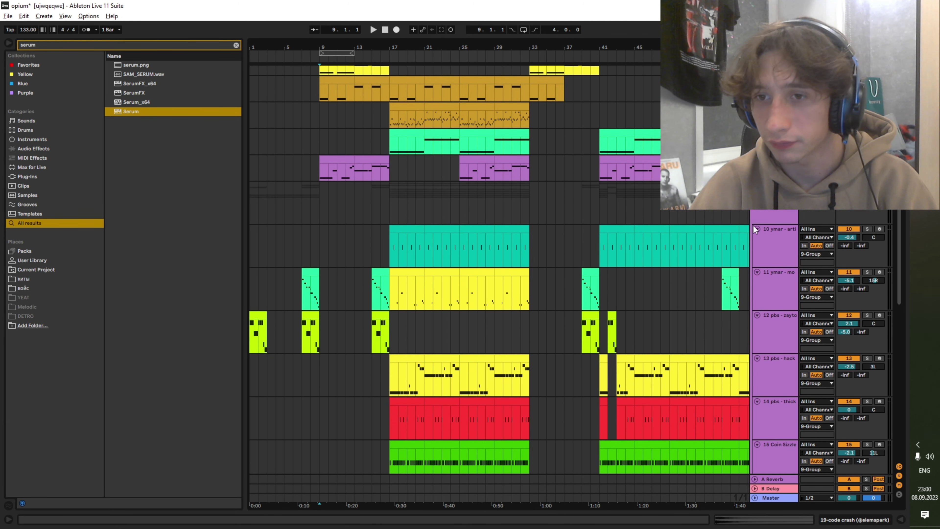
{"action": "scroll", "coordinate": [776, 237], "scroll_direction": "up", "scroll_amount": 10}
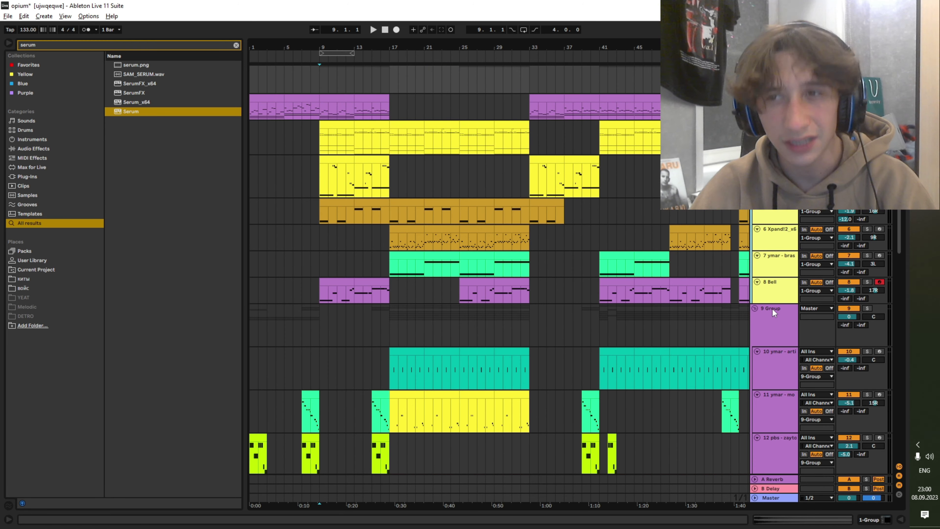
{"action": "key", "text": "space"}
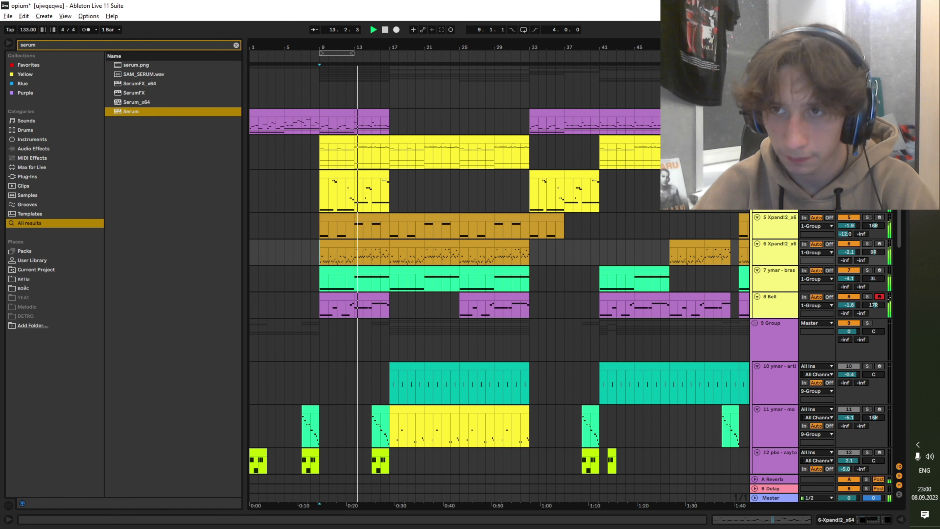
{"action": "key", "text": "space"}
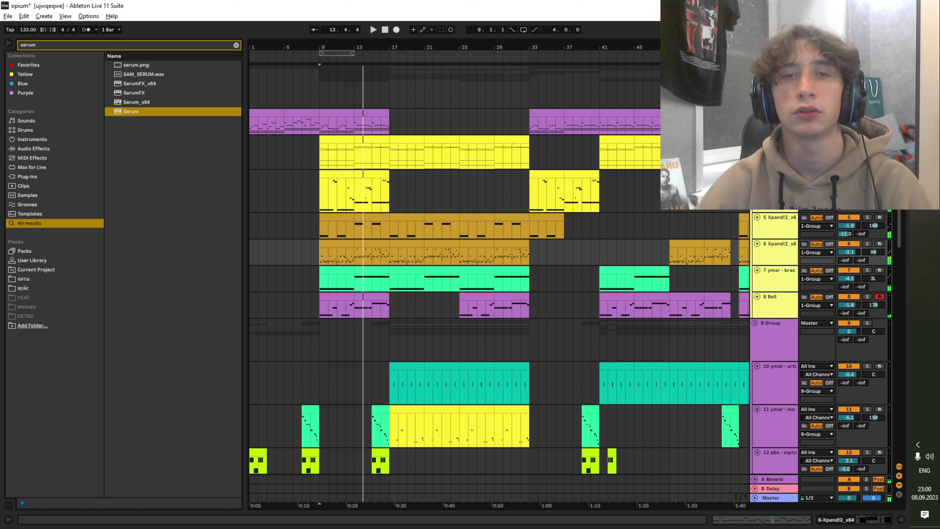
Step: Play the drum group's section of the opium project from bar 17
{"action": "scroll", "coordinate": [404, 126], "scroll_direction": "down", "scroll_amount": 3}
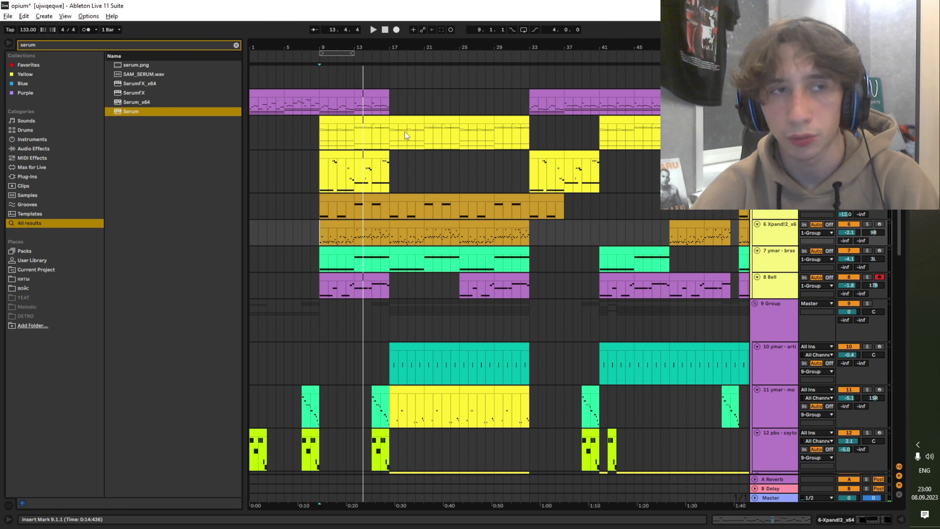
{"action": "scroll", "coordinate": [405, 122], "scroll_direction": "down", "scroll_amount": 4}
{"action": "left_click", "coordinate": [392, 187]}
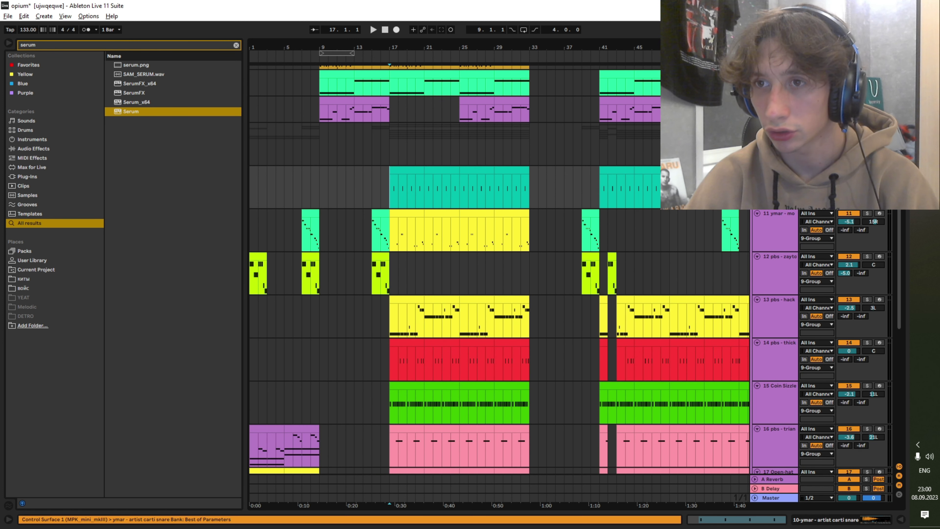
{"action": "key", "text": "space"}
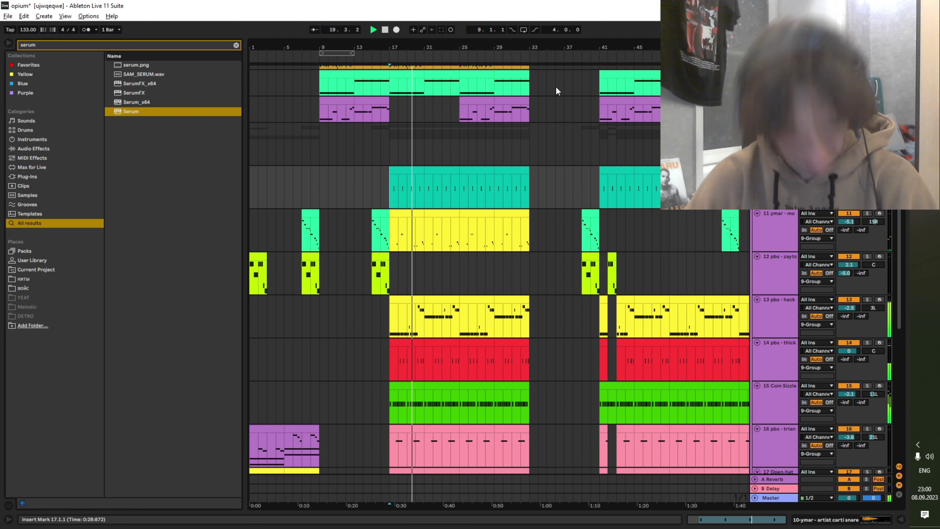
Step: Listen to the crash, transition and voice effect tracks from bar 8
{"action": "scroll", "coordinate": [555, 86], "scroll_direction": "down", "scroll_amount": 10}
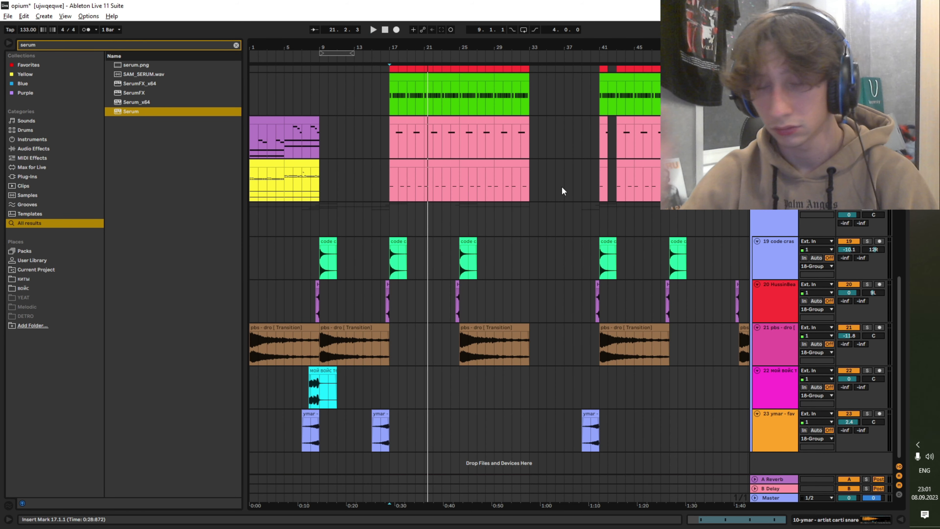
{"action": "left_click", "coordinate": [312, 254]}
{"action": "key", "text": "space"}
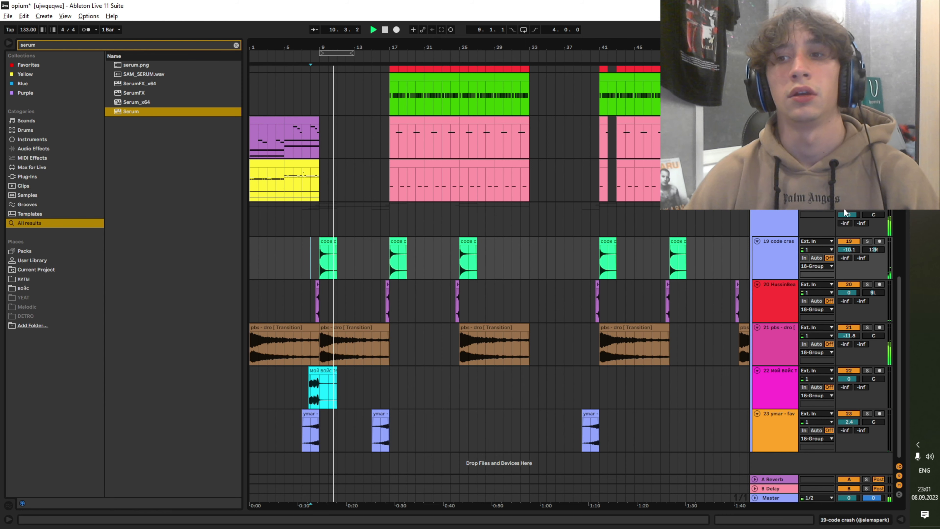
{"action": "key", "text": "space"}
Step: Place the playback start marker at bar 7 on the third track, Serum
{"action": "scroll", "coordinate": [566, 227], "scroll_direction": "up", "scroll_amount": 15}
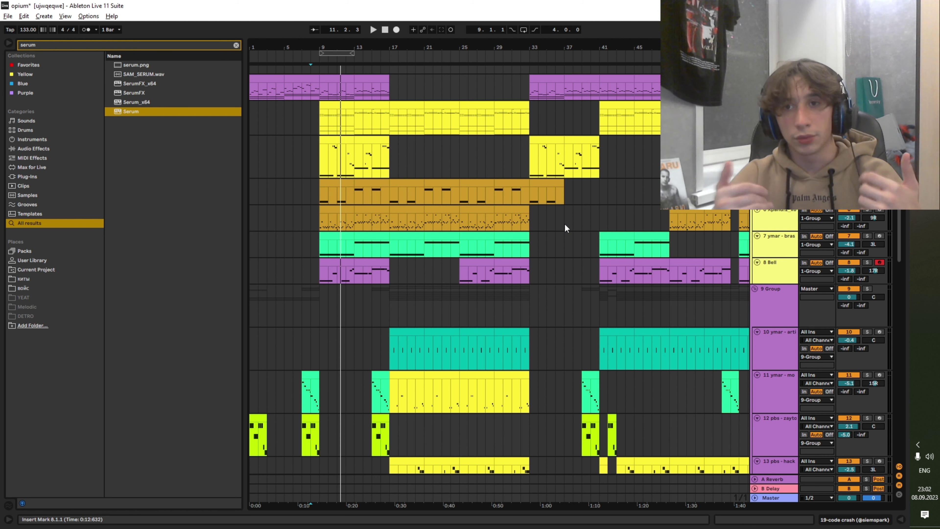
{"action": "scroll", "coordinate": [369, 223], "scroll_direction": "up", "scroll_amount": 2}
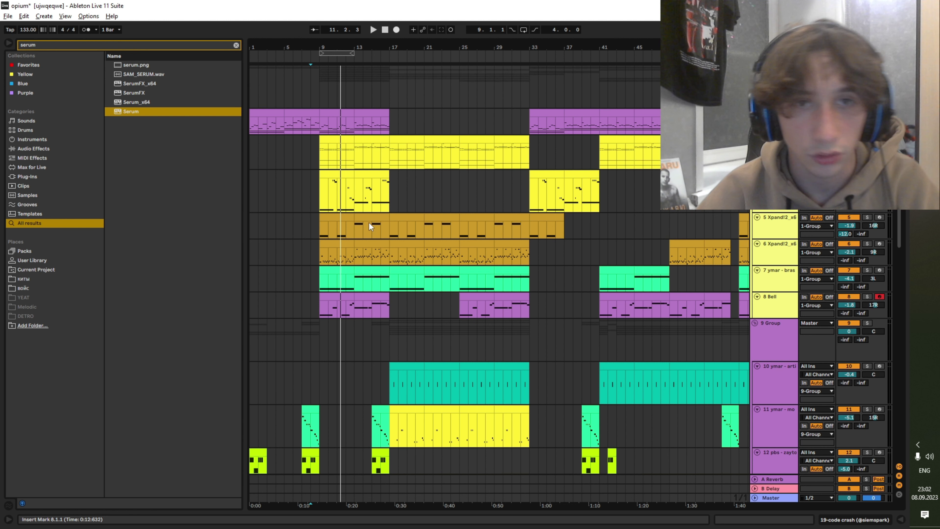
{"action": "left_click", "coordinate": [301, 158]}
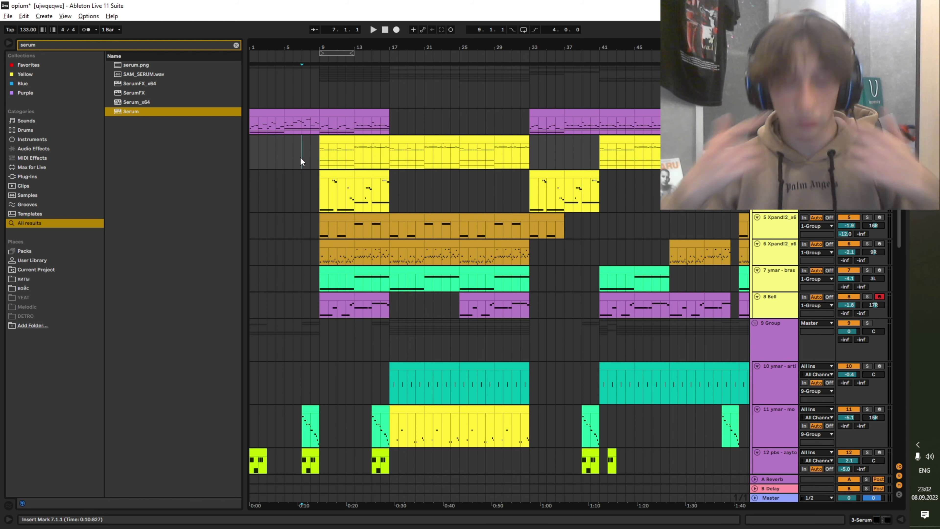